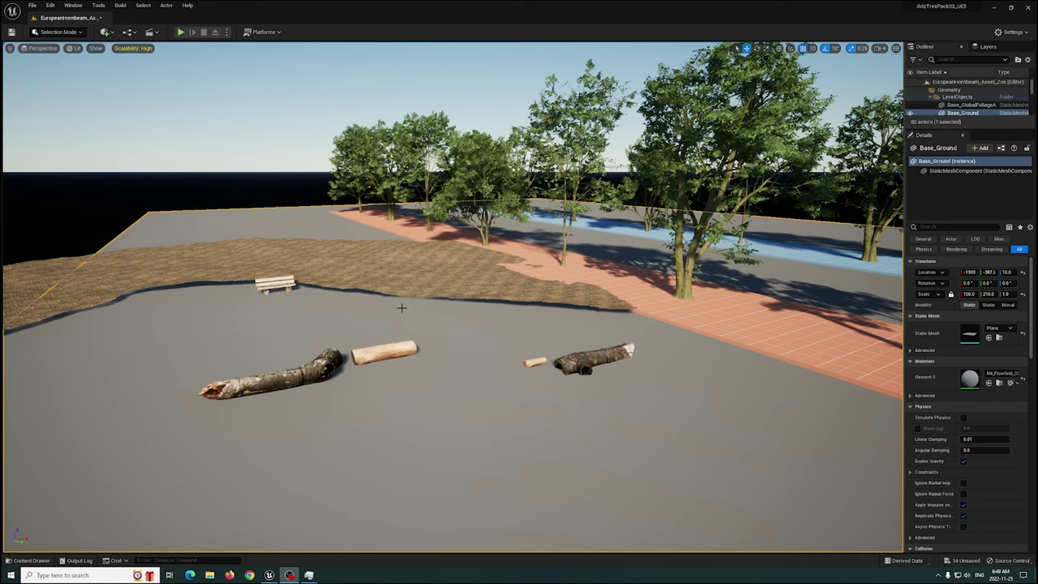
Select the wooden bench at the edge of the brown ground area and examine it up close.
left_click(286, 198)
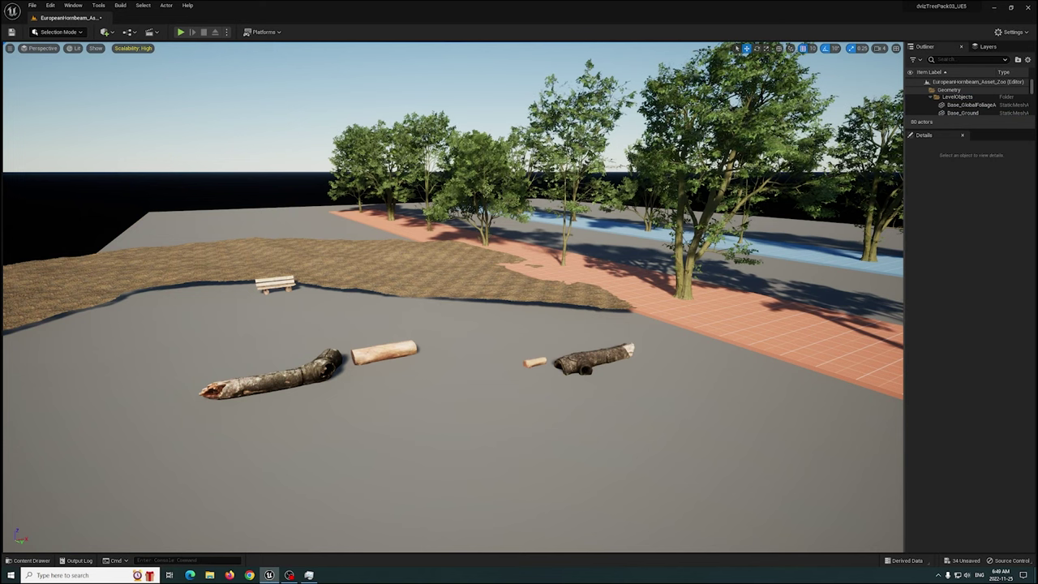
right_click_drag(454, 297, 365, 315)
right_click_drag(454, 297, 548, 287)
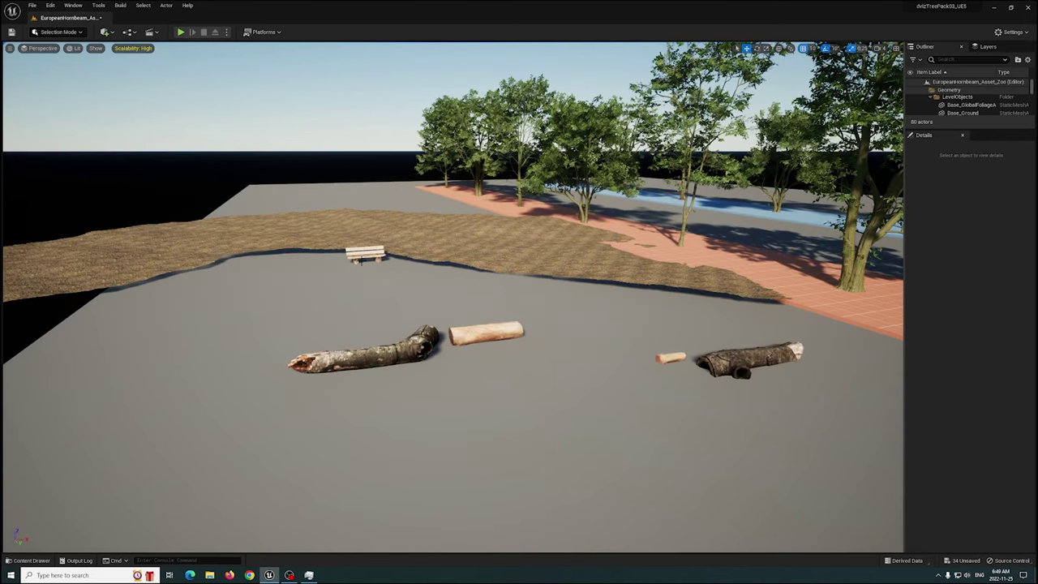
left_click(363, 254)
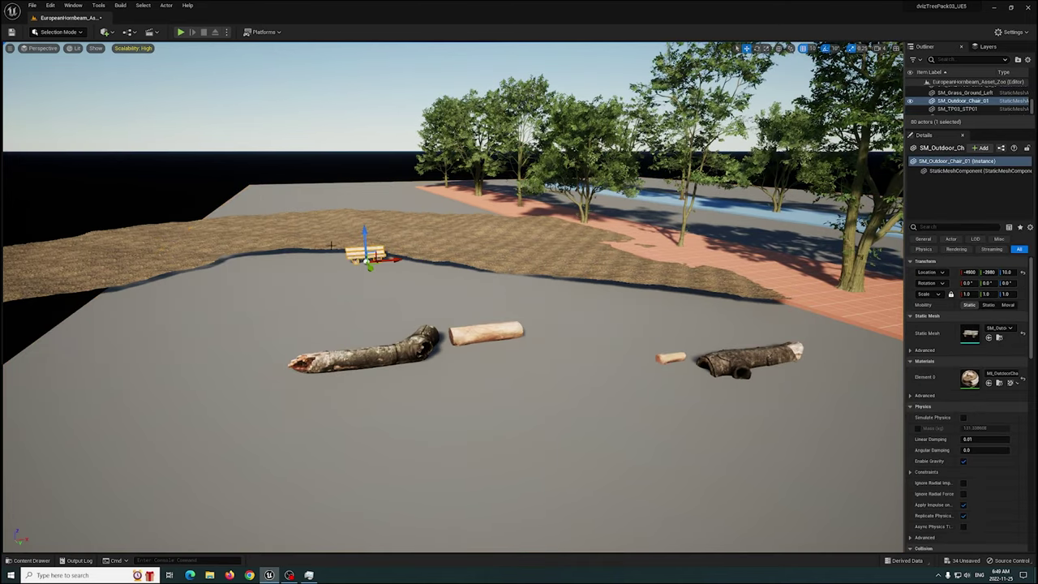
key("w")
mouse_move(454, 297)
right_mouse_down()
mouse_move(406, 286)
mouse_move(454, 284)
right_mouse_up()
key("s")
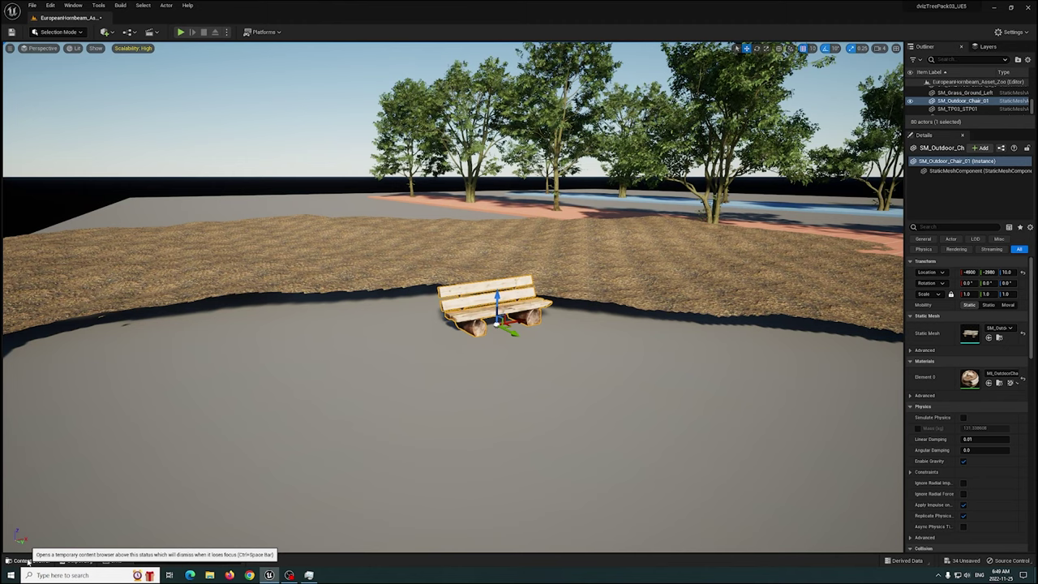
Locate the bench's static mesh asset in the project content, inspect its Nanite options, and return to the scene.
left_click(999, 338)
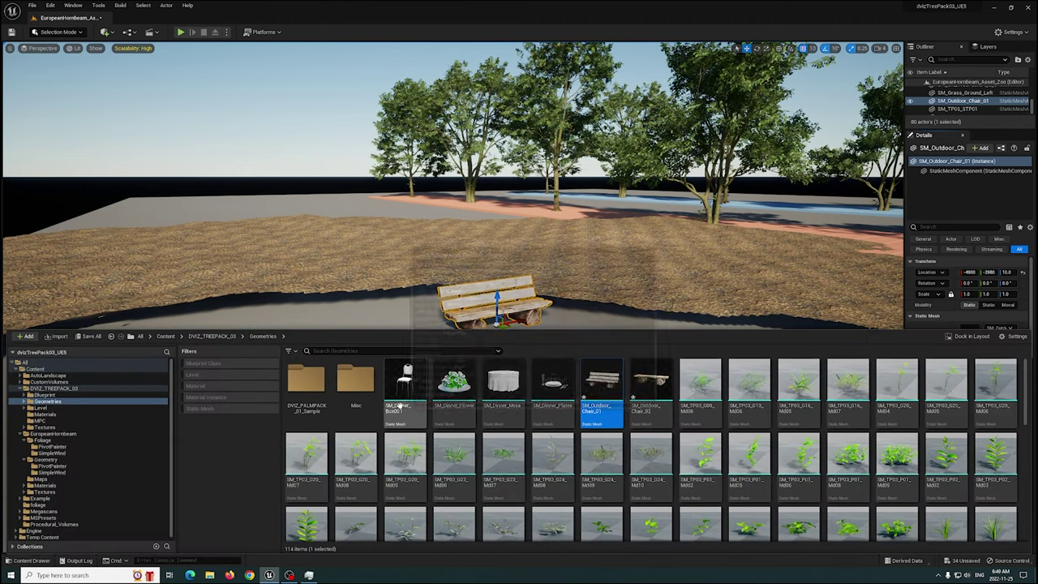
right_click(602, 388)
mouse_move(655, 127)
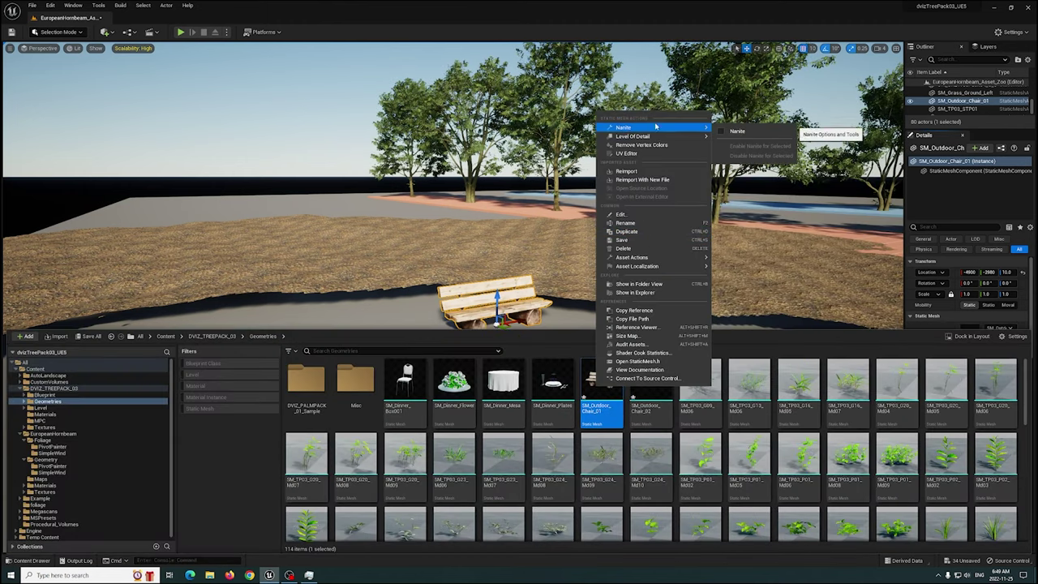
left_click(354, 299)
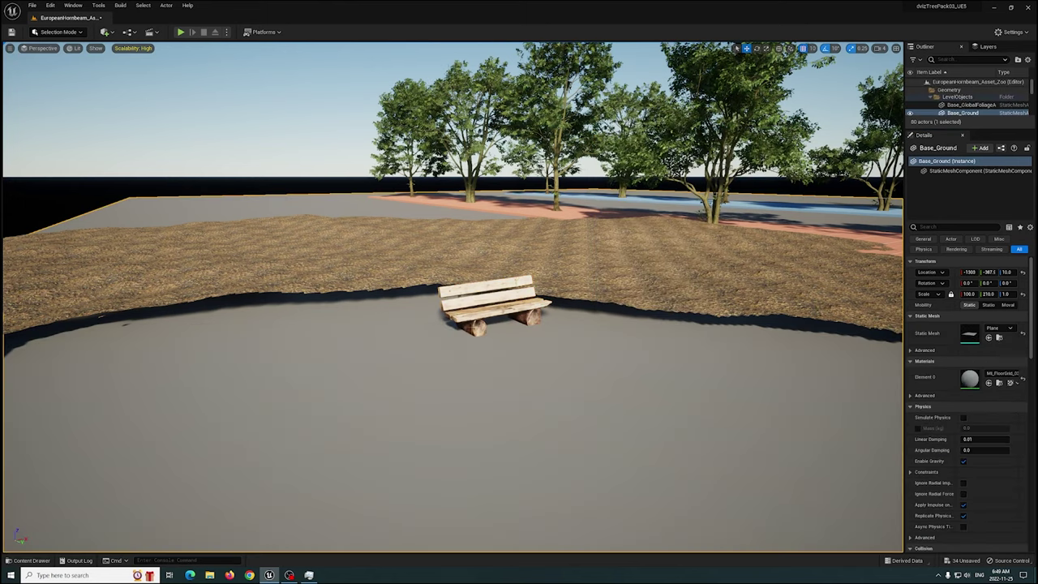
Open Nanite Tools on its Optimize page and arrange the window so the non-Nanite mesh list is readable.
key("f")
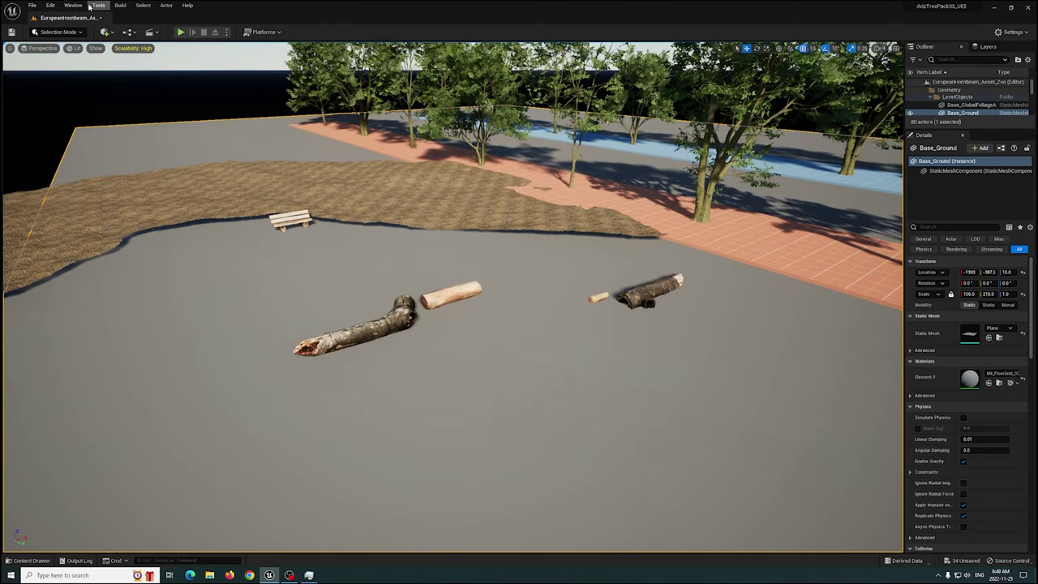
left_click(96, 6)
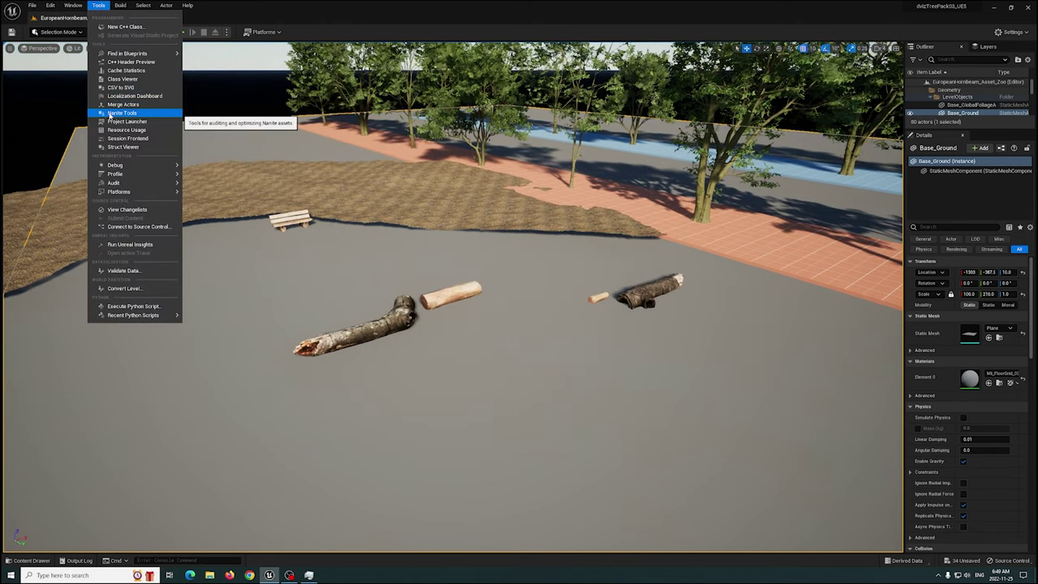
left_click(109, 114)
left_click_drag(412, 120, 360, 103)
left_click(179, 146)
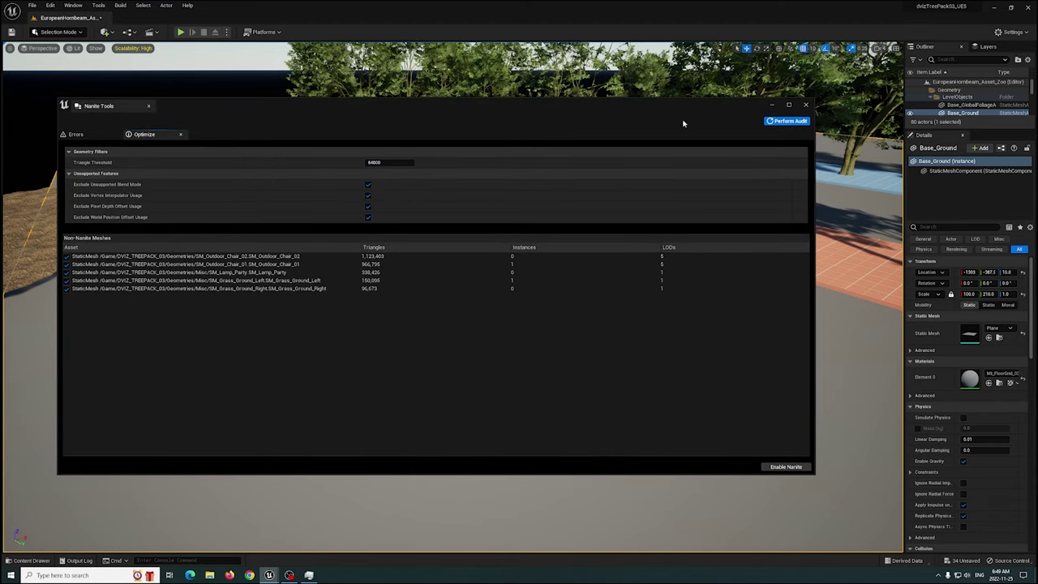
left_click_drag(579, 104, 622, 117)
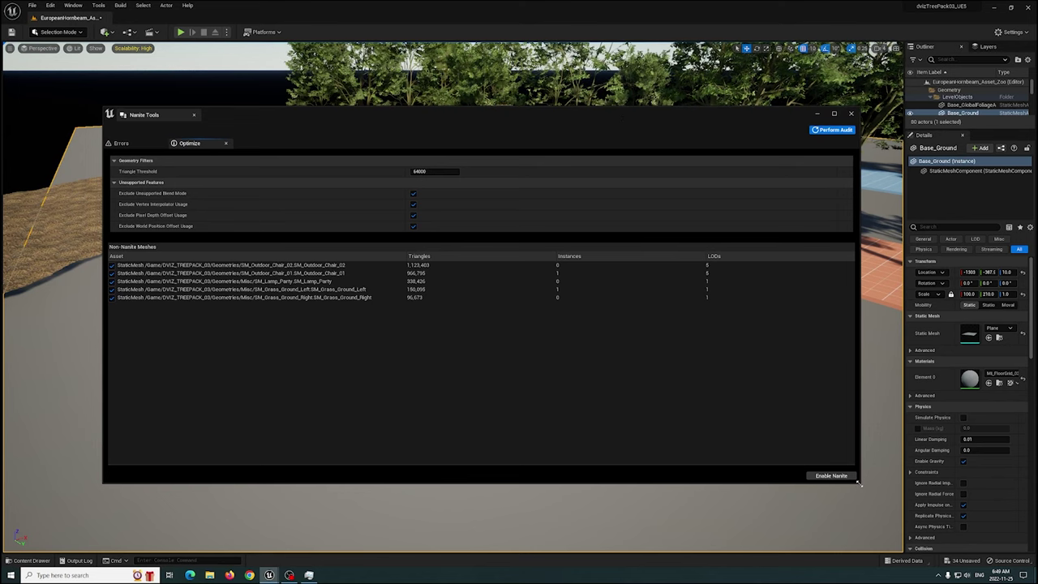
left_click_drag(859, 483, 813, 504)
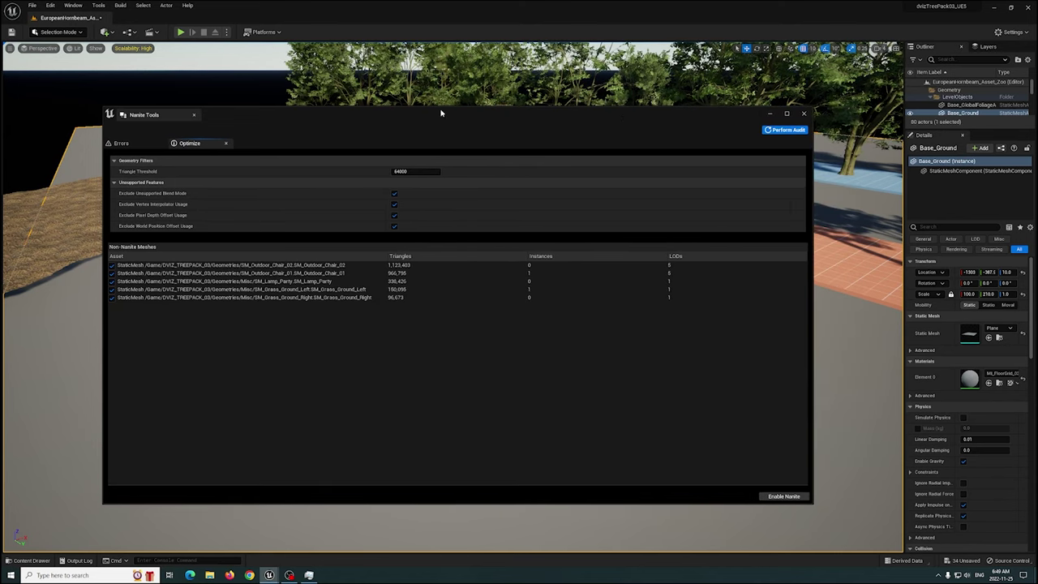
left_click_drag(441, 114, 420, 100)
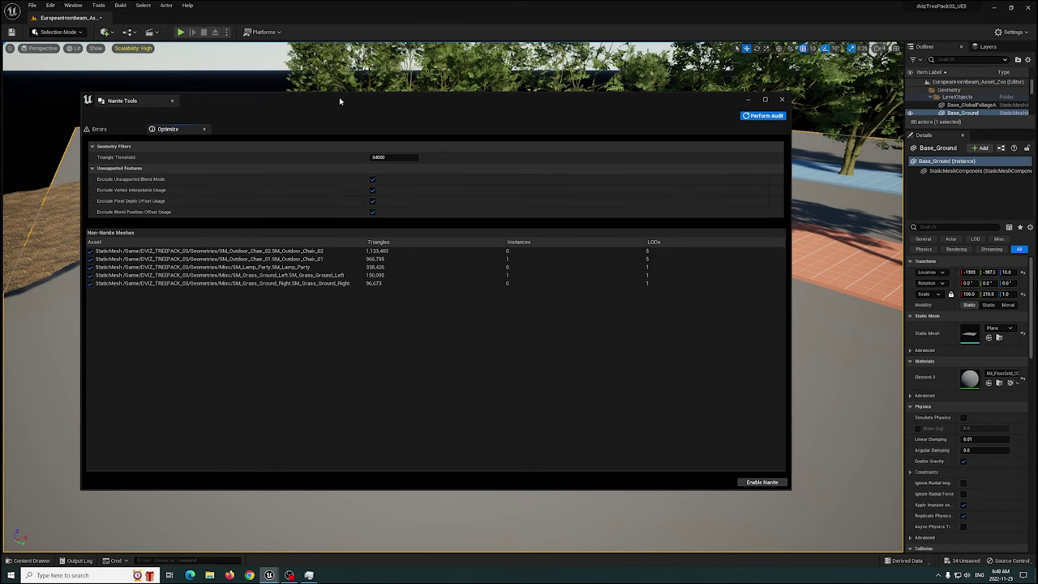
left_click_drag(340, 101, 338, 114)
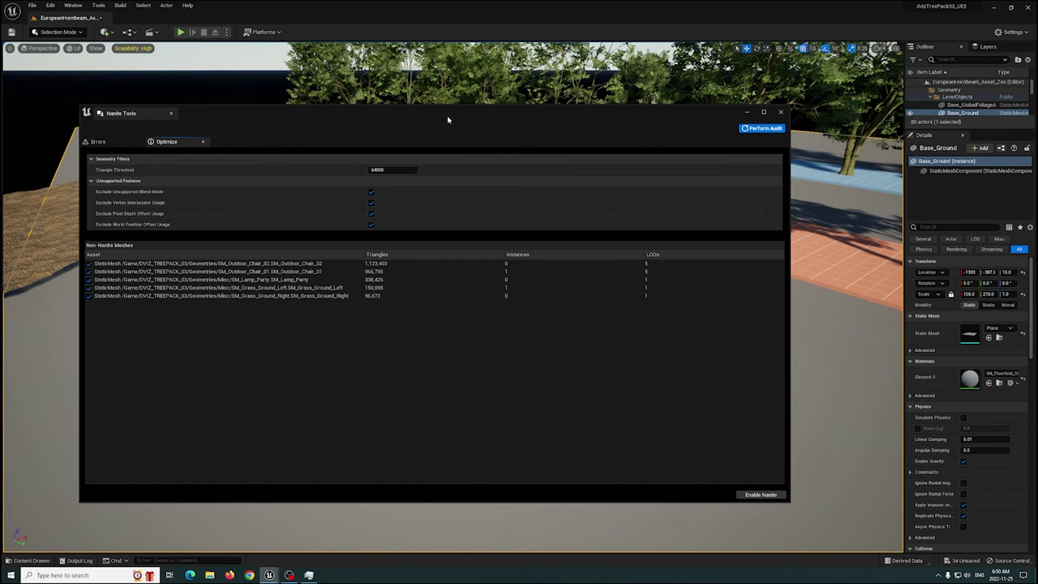
left_click_drag(446, 116, 474, 134)
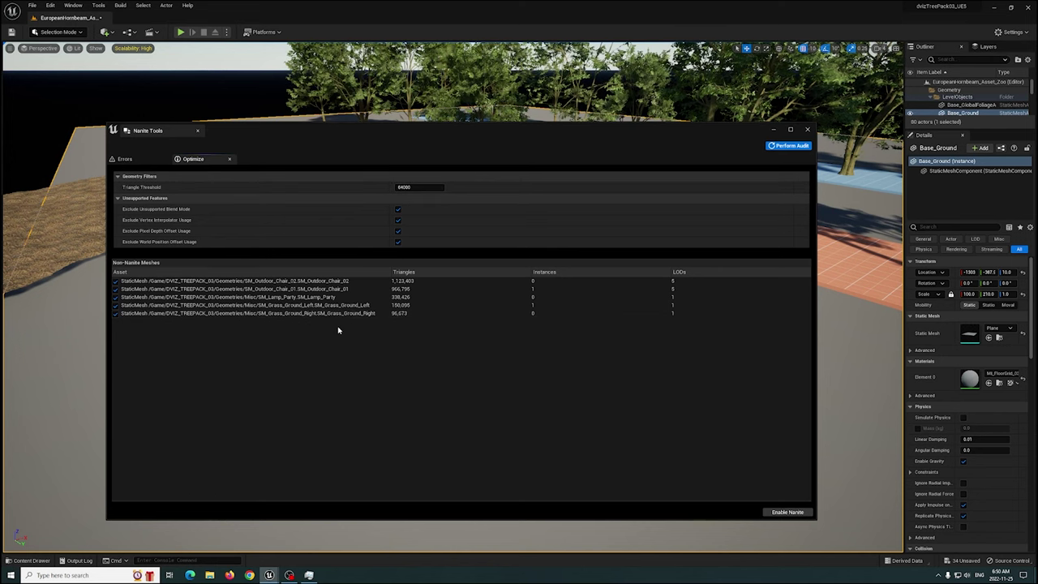
left_click_drag(404, 144, 413, 143)
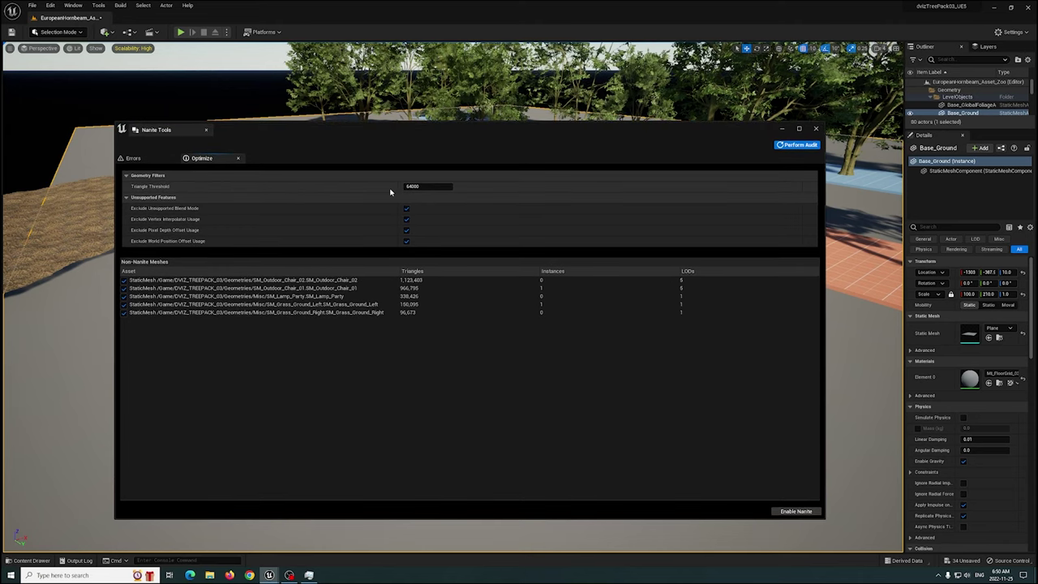
Turn off the exclusions for unsupported blend mode, vertex interpolator, pixel depth offset and world position offset usage.
left_click(407, 208)
left_click(406, 219)
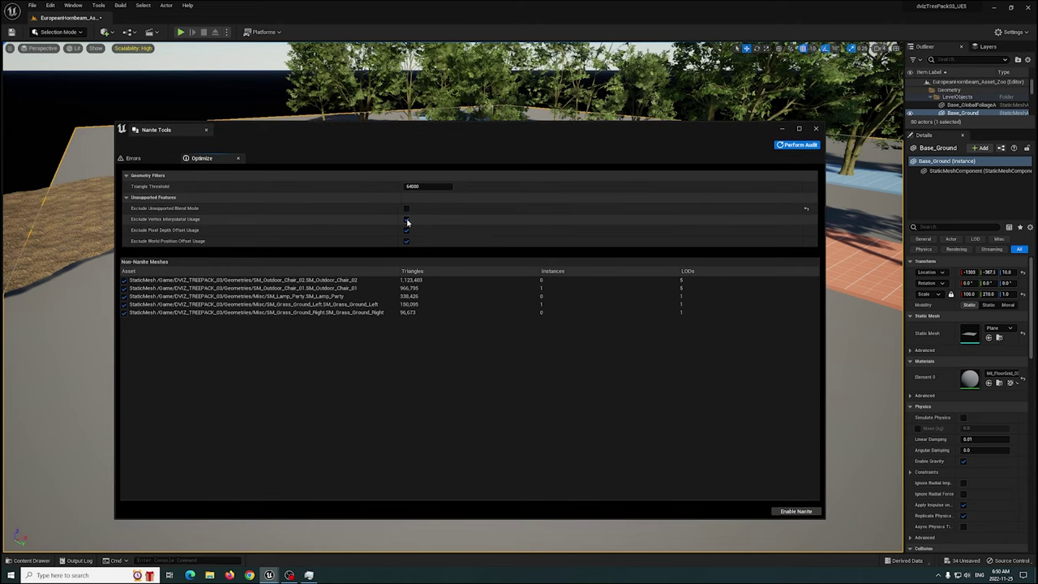
left_click(407, 230)
left_click(406, 241)
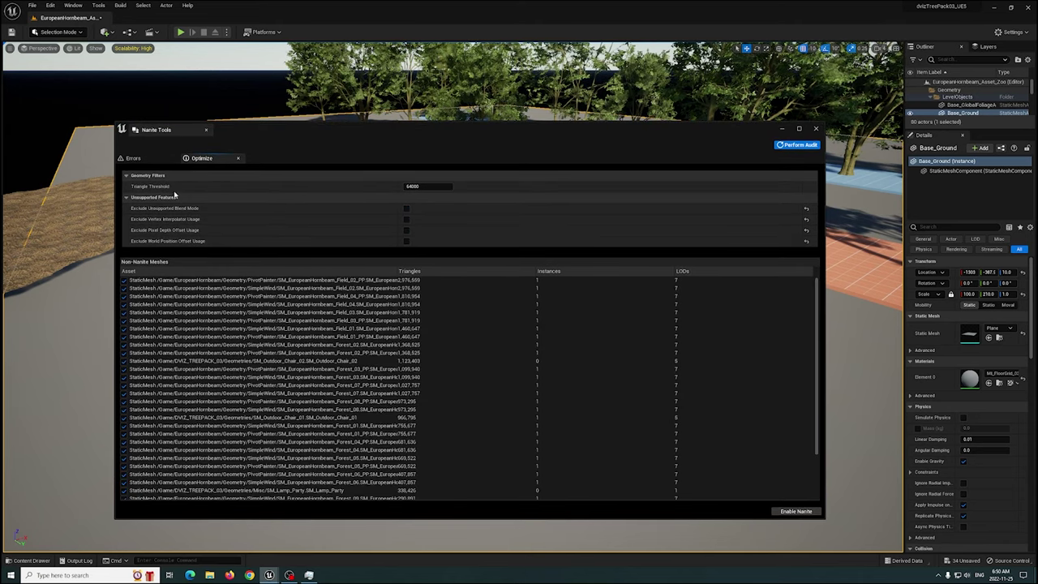
Review the full non-Nanite mesh list and enable Nanite on all the listed meshes.
left_click_drag(281, 131, 240, 112)
scroll(438, 355, "down", 1)
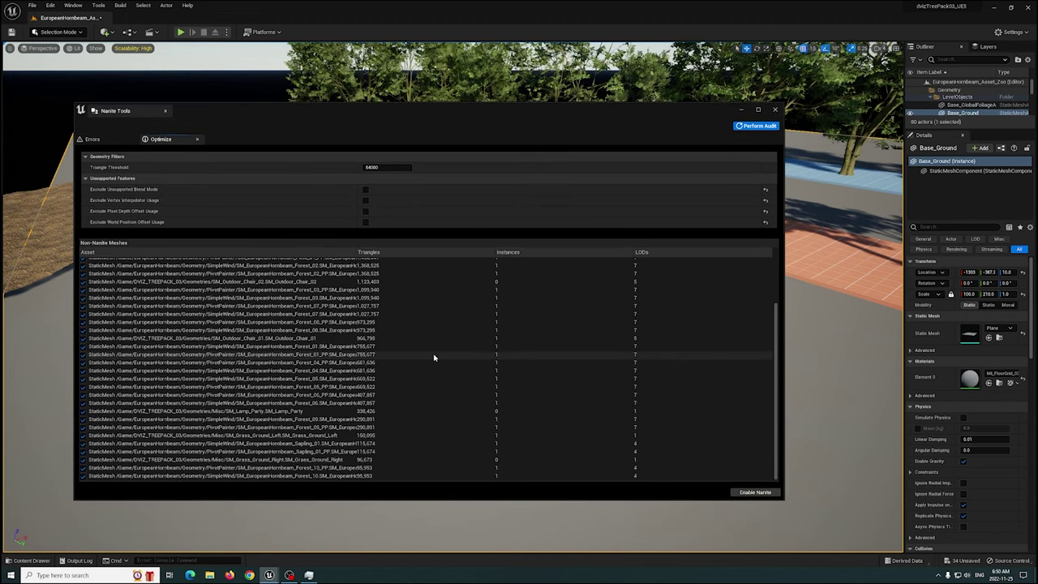
scroll(434, 357, "up", 2)
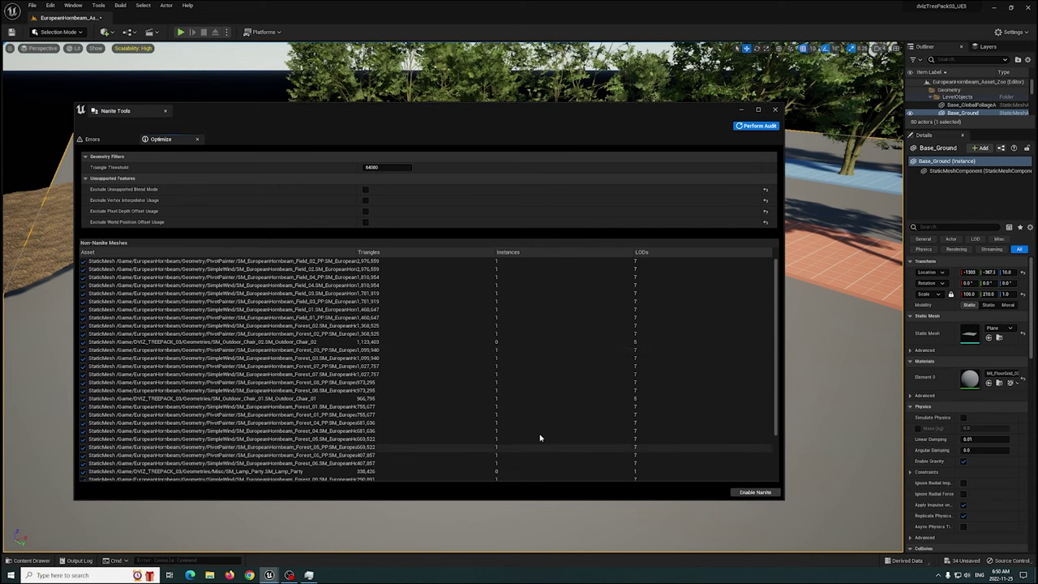
scroll(541, 435, "down", 4)
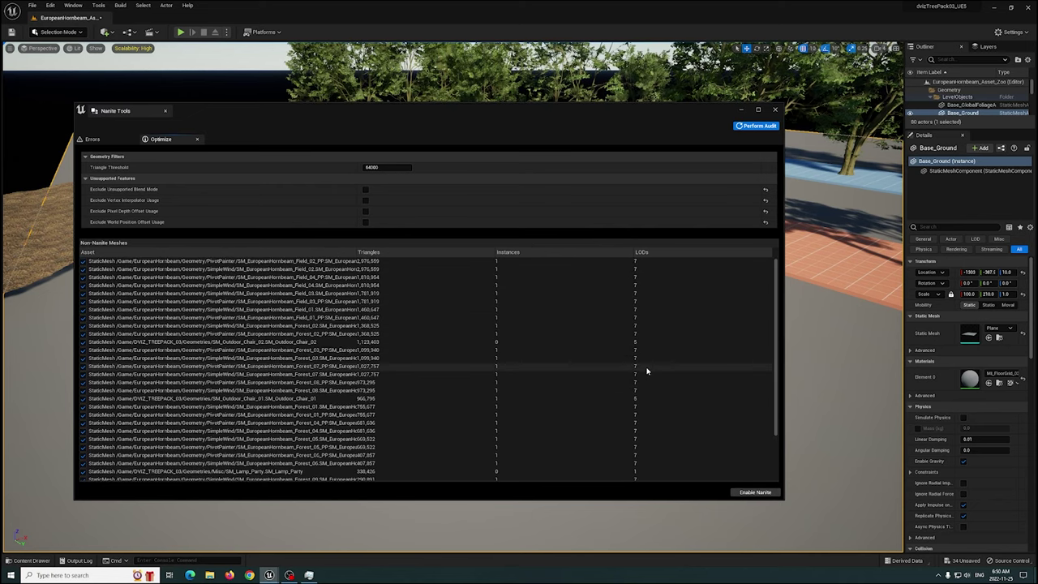
left_click_drag(549, 116, 555, 96)
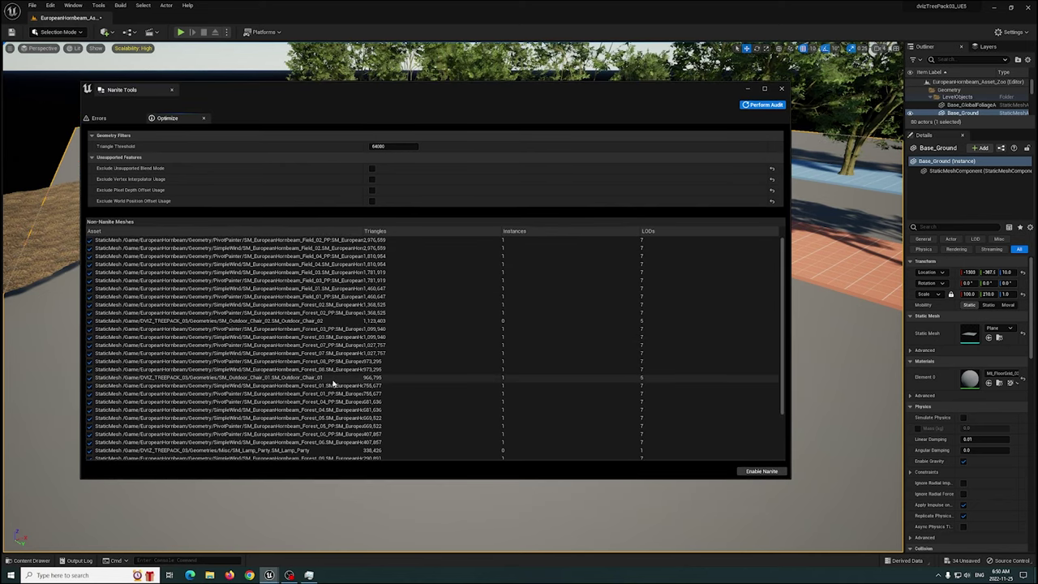
scroll(163, 332, "down", 4)
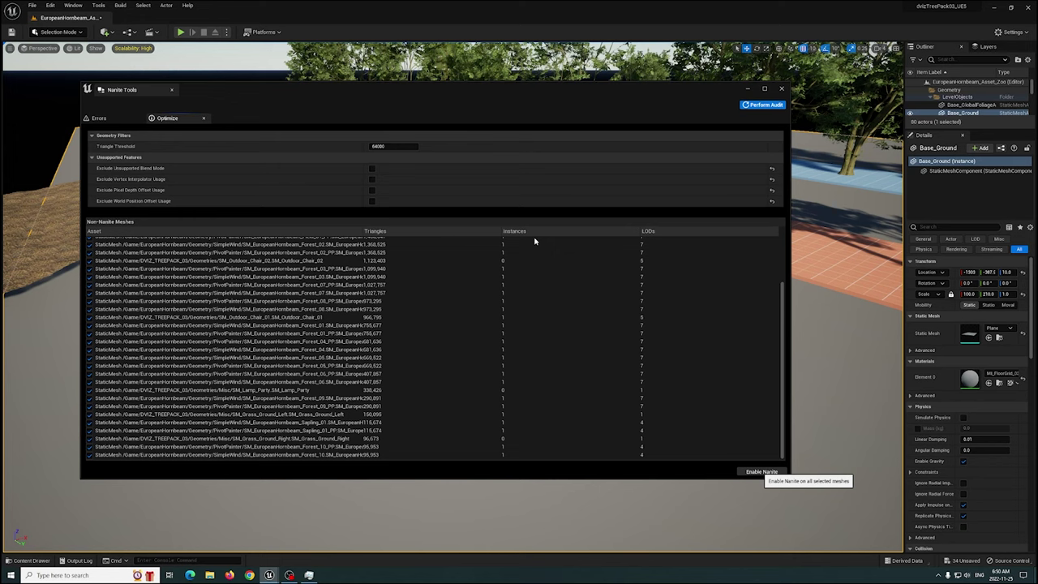
left_click_drag(570, 89, 547, 98)
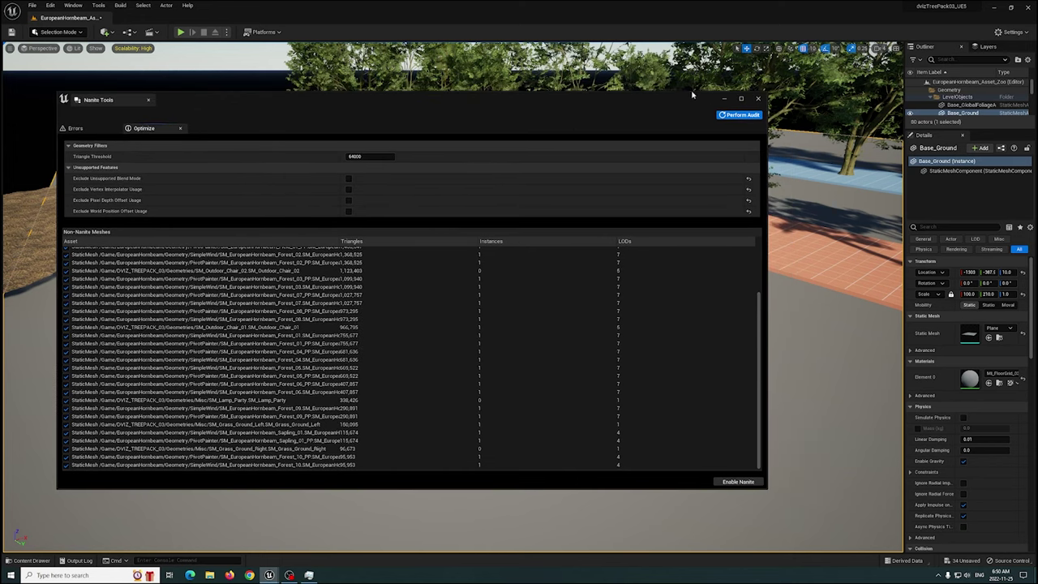
left_click(738, 115)
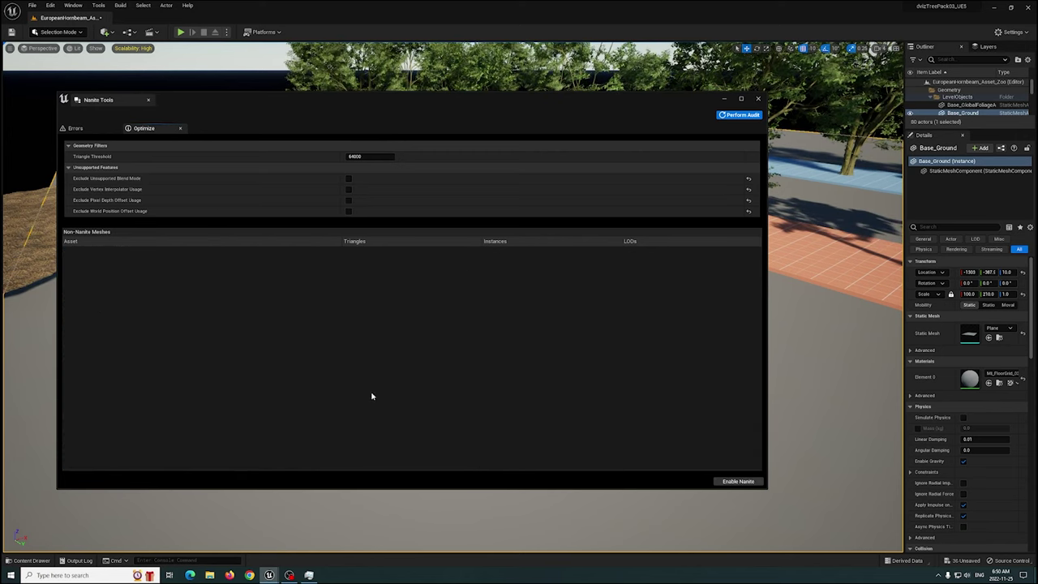
Check the Nanite mesh errors list and close Nanite Tools.
left_click(91, 129)
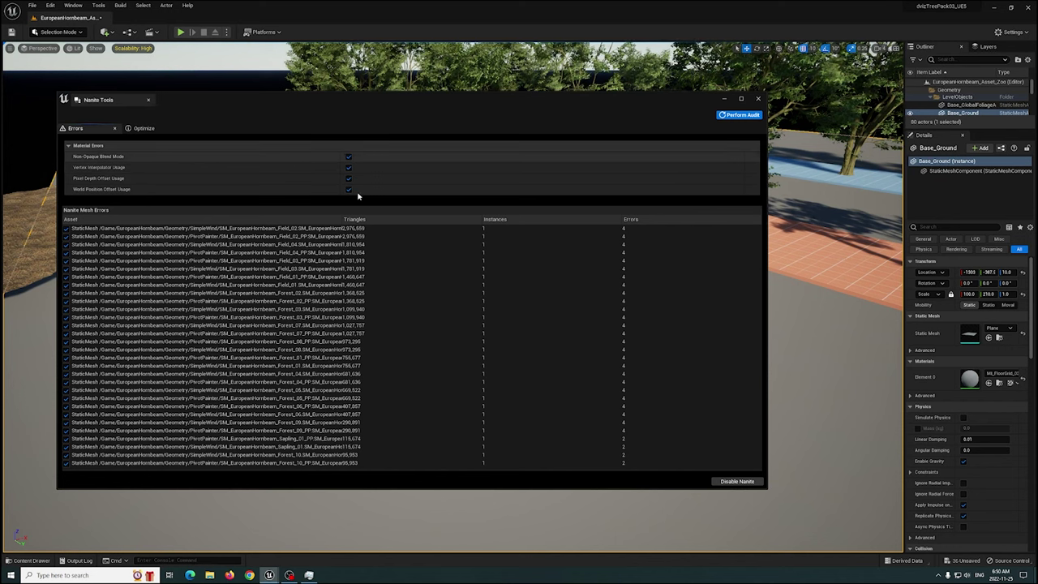
left_click(759, 100)
Examine the trees, ground and bench in the Nanite Triangles visualization and return the viewport to Lit.
right_click_drag(637, 241, 675, 191)
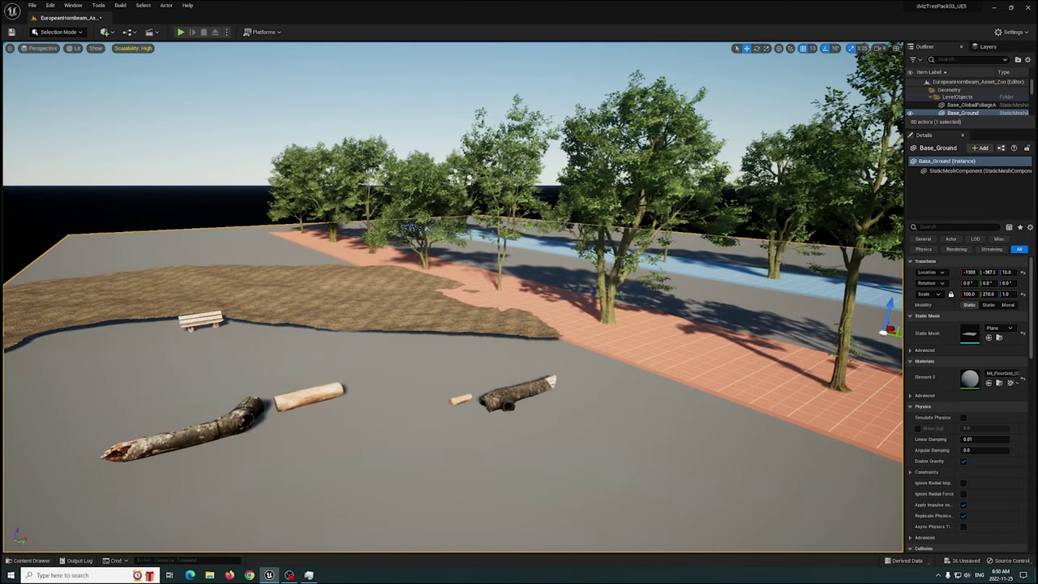
left_click(76, 47)
mouse_move(113, 206)
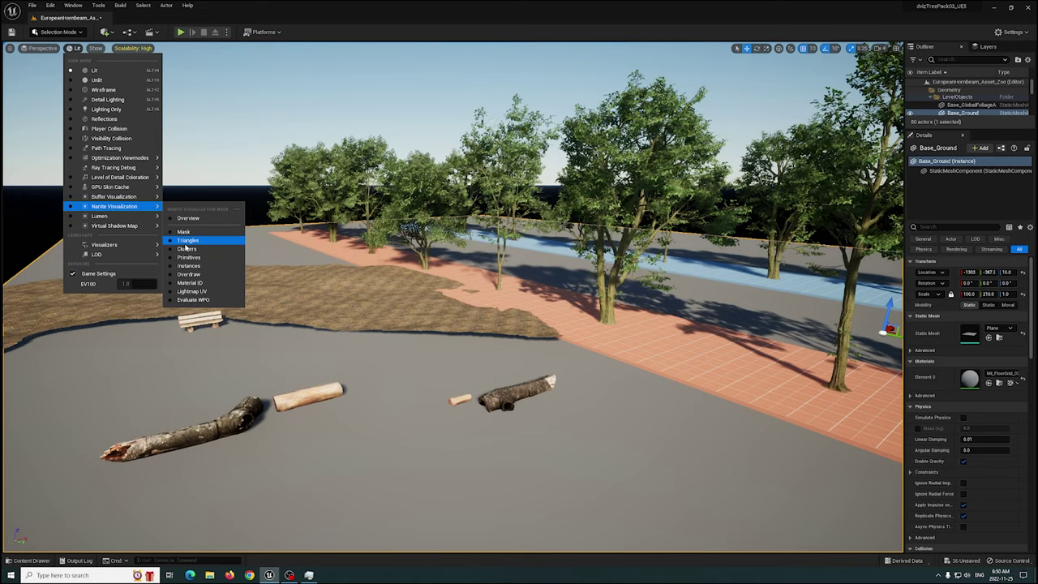
left_click(187, 242)
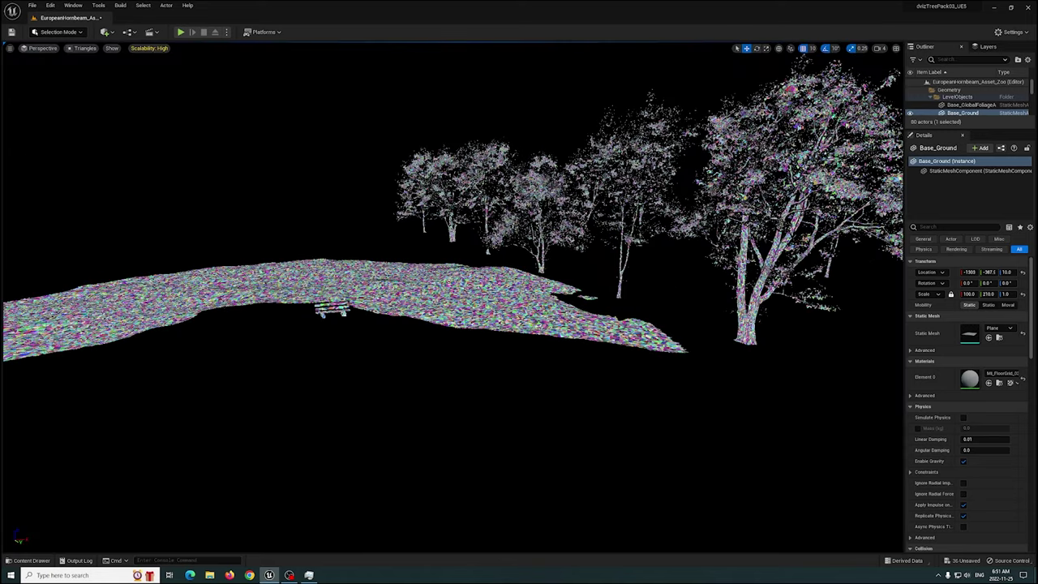
right_click_drag(454, 297, 643, 273)
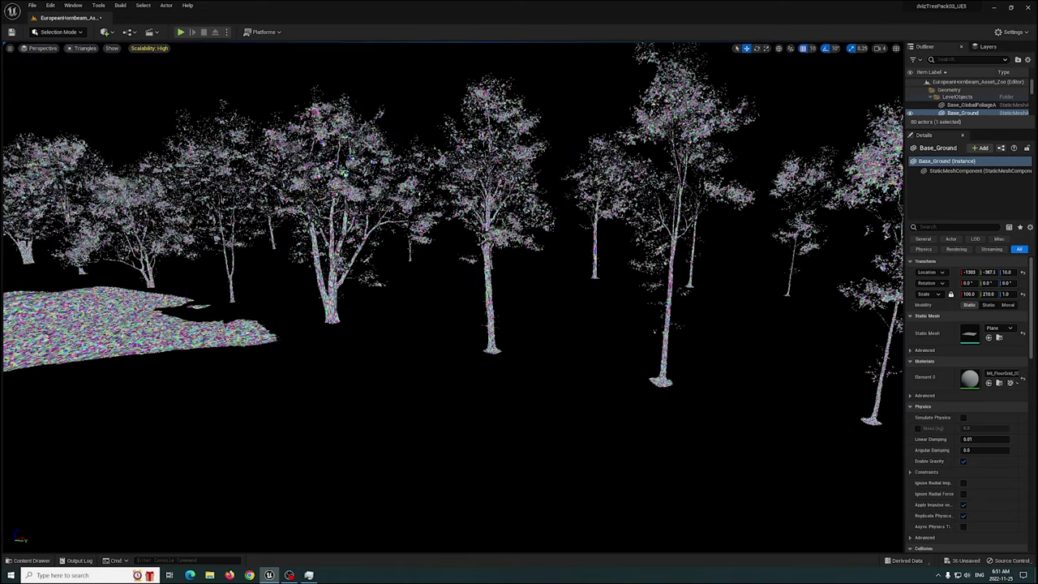
right_click_drag(455, 297, 340, 309)
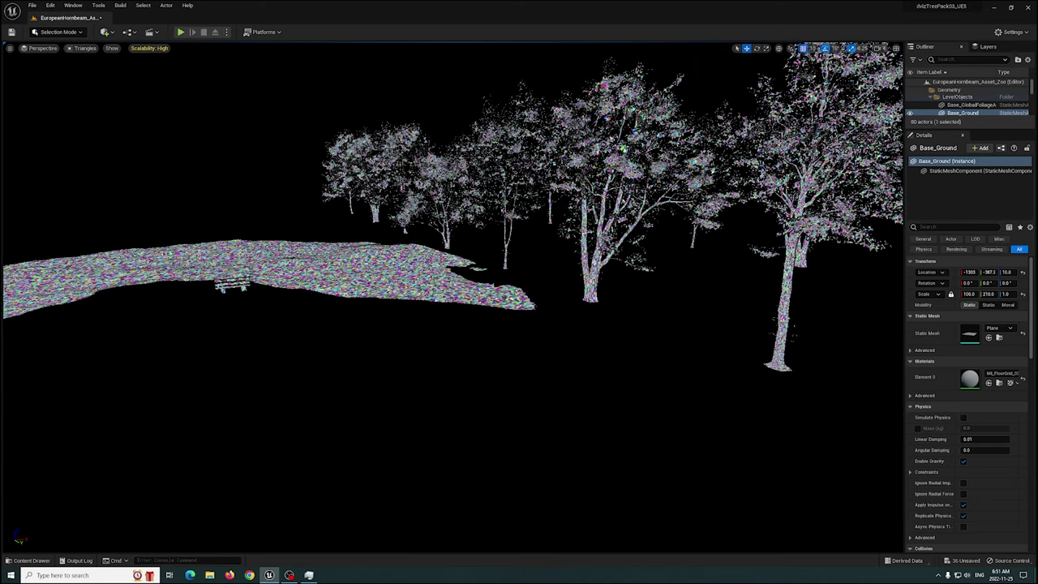
right_click_drag(487, 299, 544, 291)
left_click(85, 48)
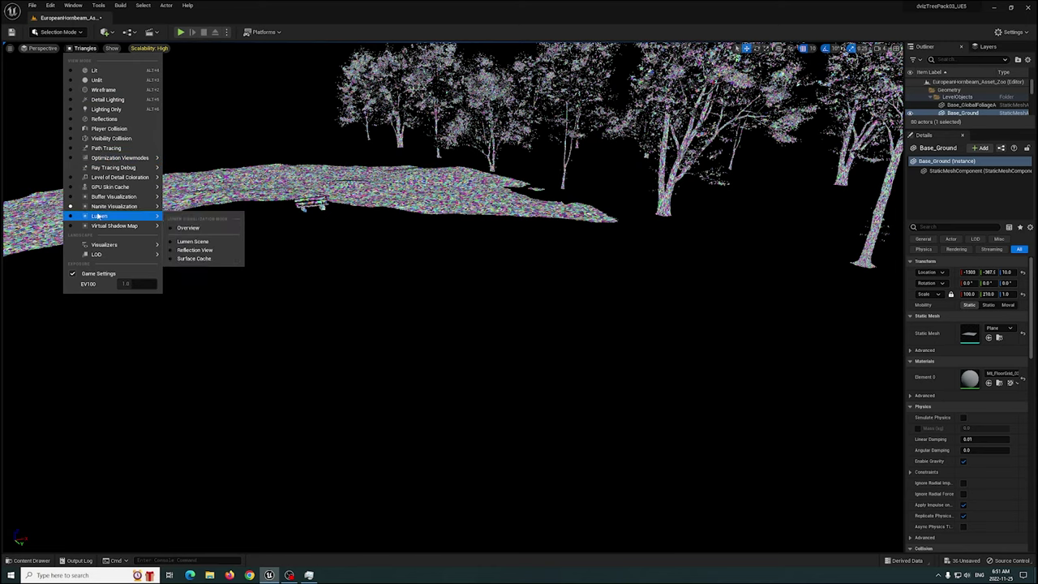
left_click(95, 71)
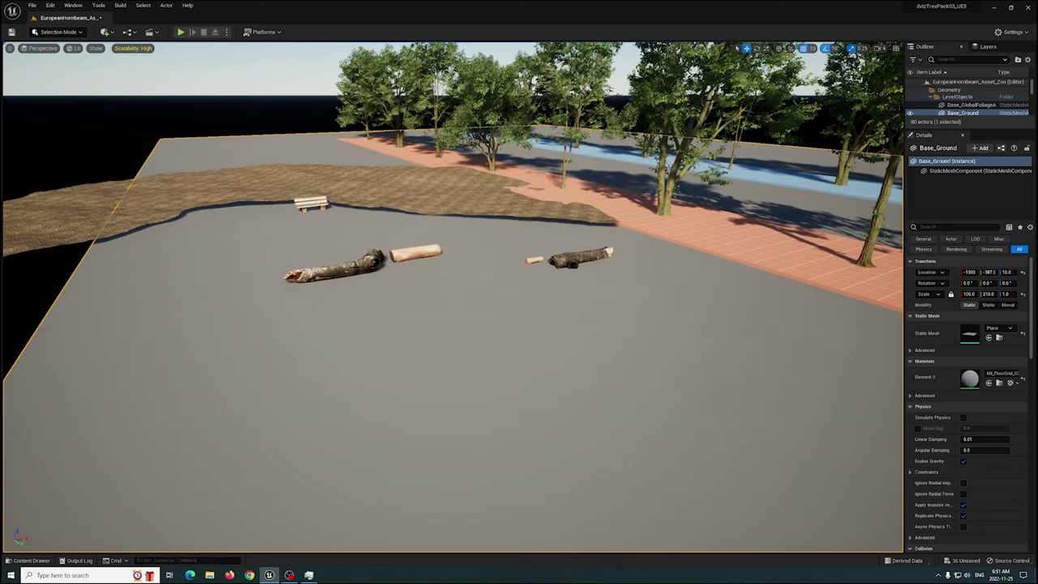
Inspect the log meshes on the ground, selecting them in turn and viewing the pale log up close.
left_click(350, 268)
left_click(572, 257)
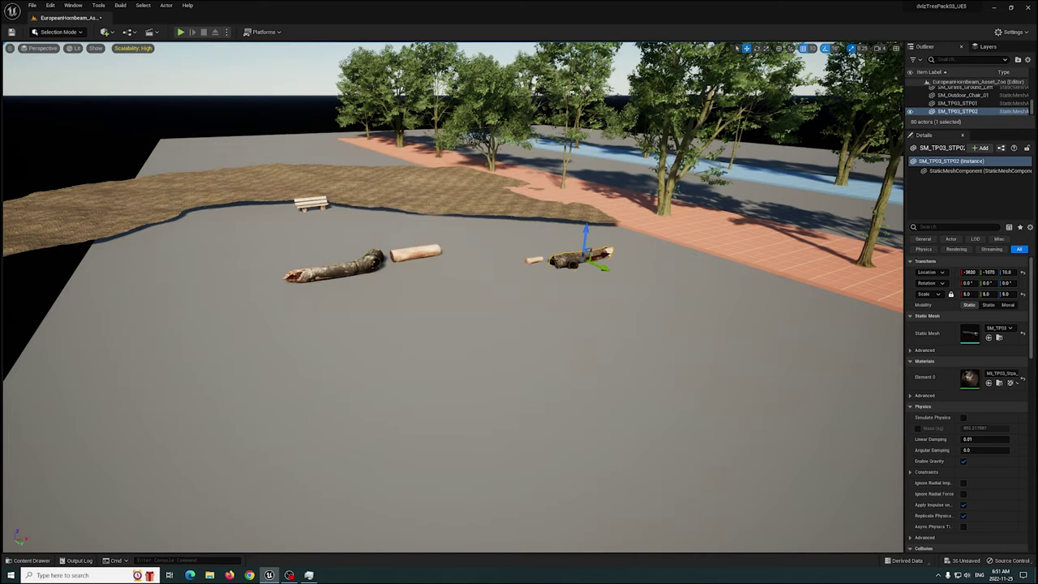
left_click(415, 253)
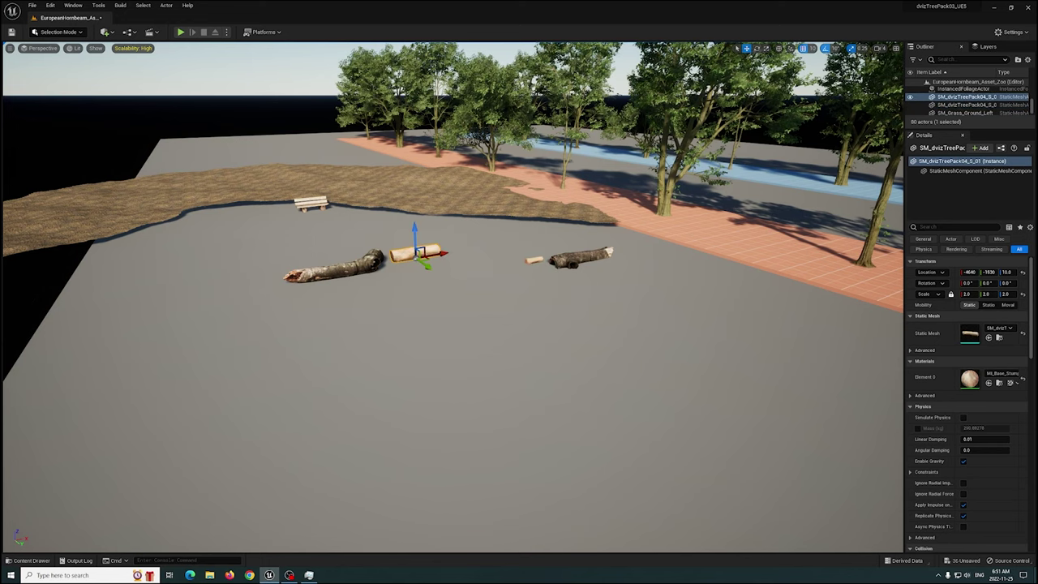
key("f")
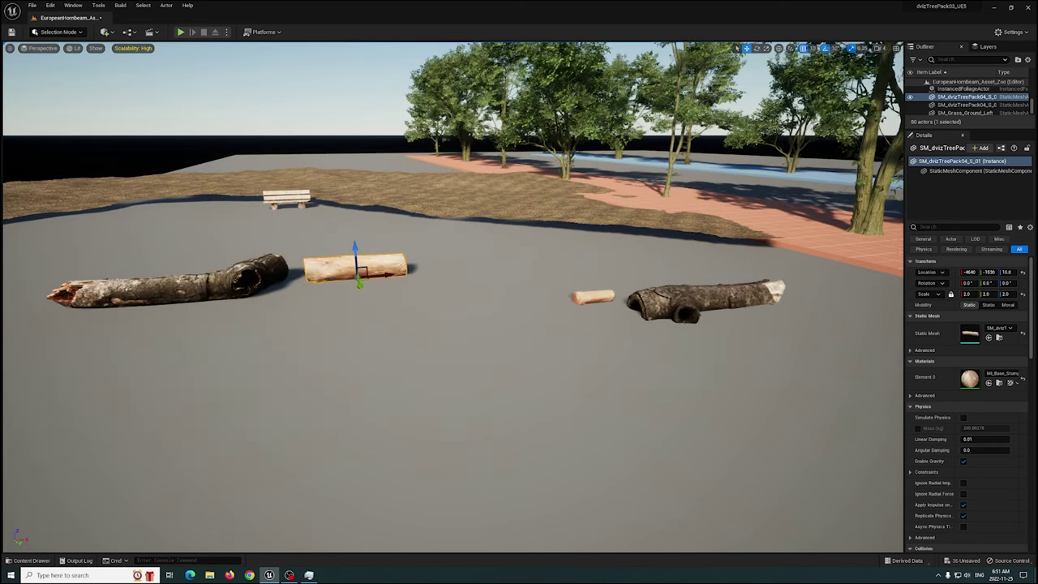
mouse_move(415, 253)
right_mouse_down()
mouse_move(519, 237)
mouse_move(402, 257)
right_mouse_up()
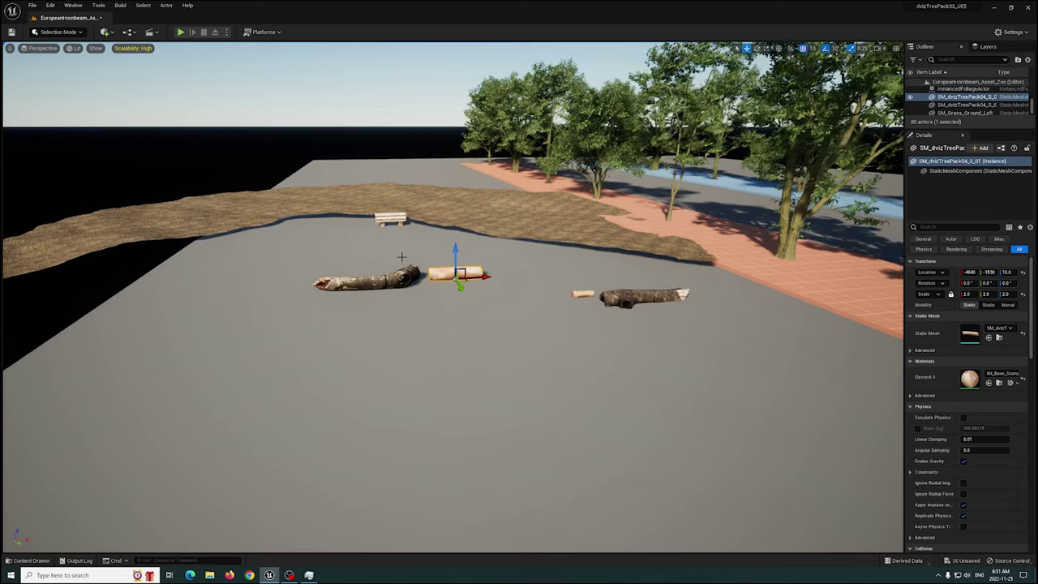
Open Nanite Tools and list the non-Nanite meshes using a triangle threshold of 2000.
left_click(98, 5)
left_click(120, 115)
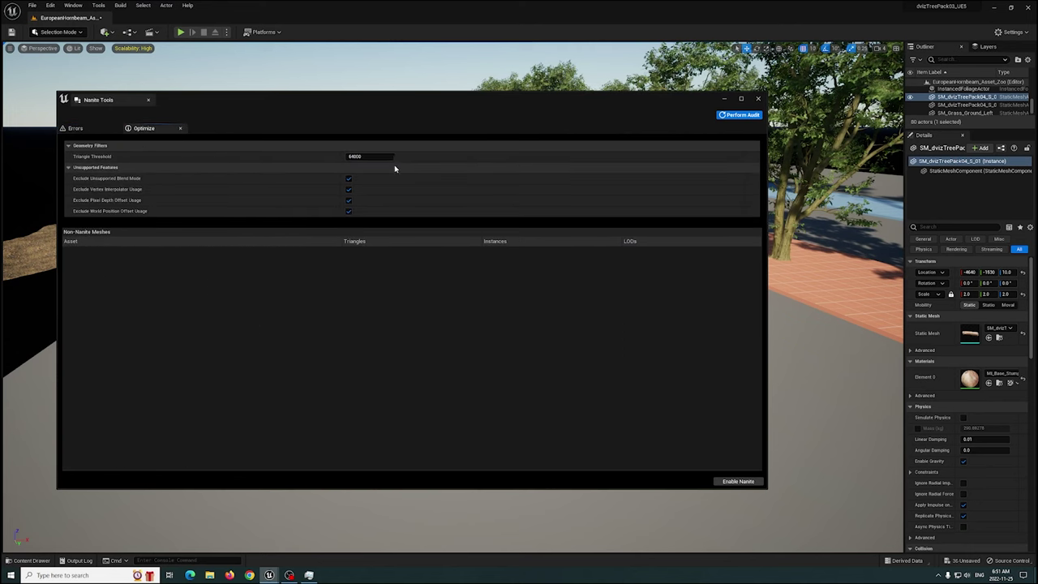
left_click(367, 159)
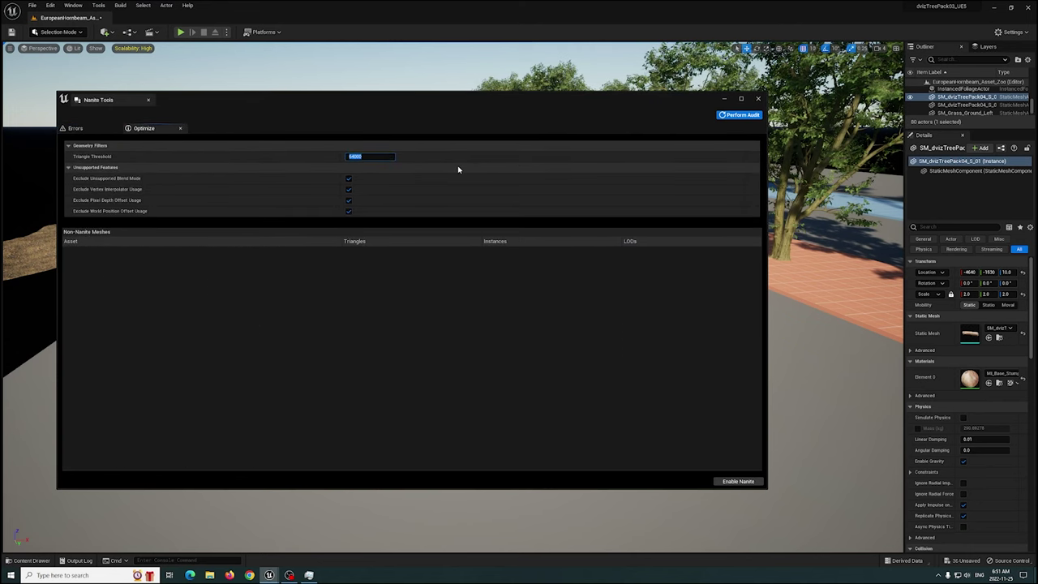
type("2000")
key("Return")
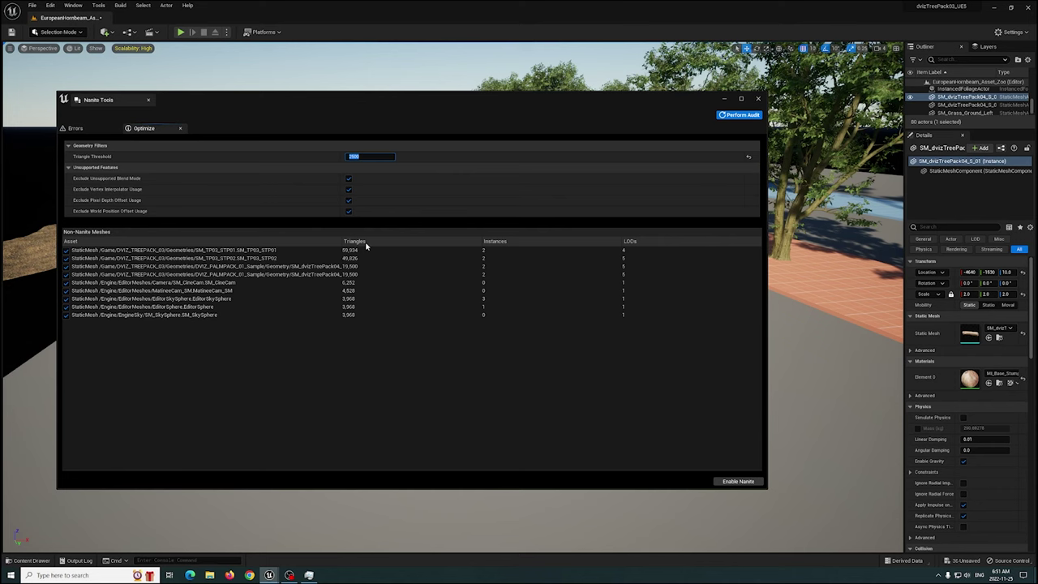
Review the filtered non-Nanite mesh list and close Nanite Tools without enabling Nanite.
left_click_drag(264, 114, 401, 107)
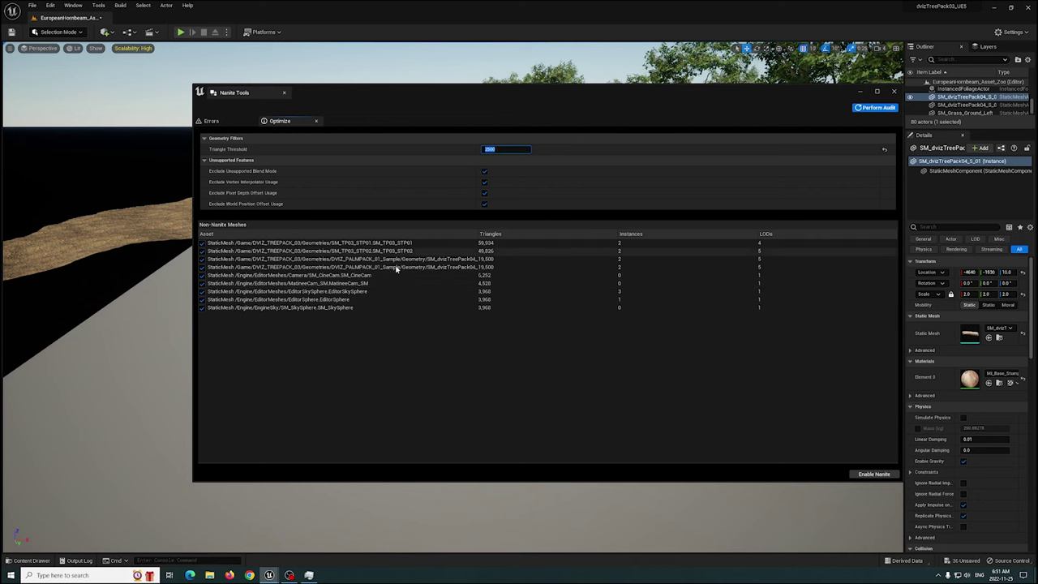
left_click_drag(494, 97, 417, 111)
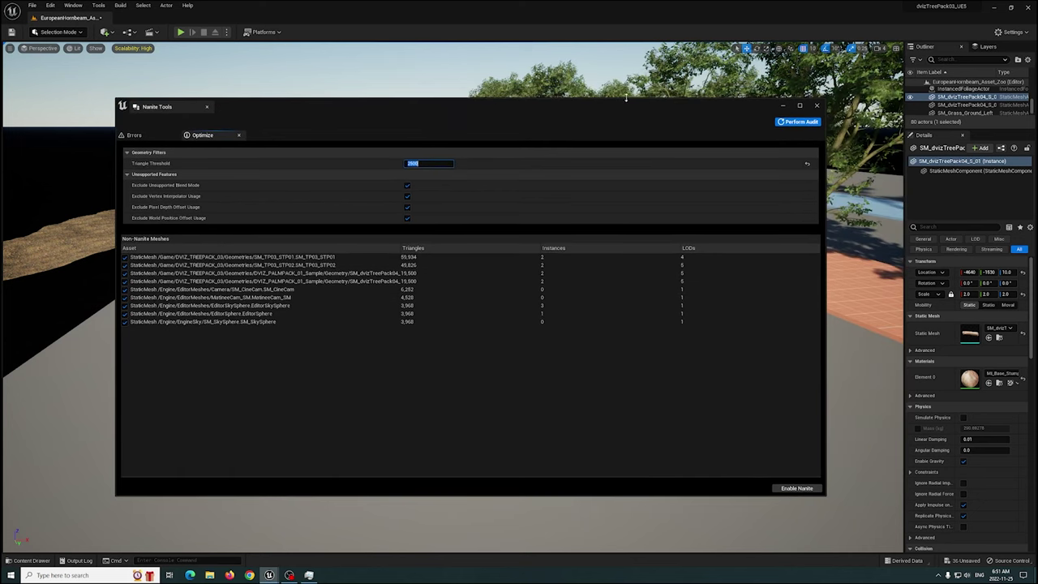
left_click(818, 107)
Examine the rows of trees, the ground and the logs in the lit viewport from several distances and angles.
right_click_drag(600, 260, 738, 261)
key("f")
key("w")
right_click_drag(603, 273, 697, 256)
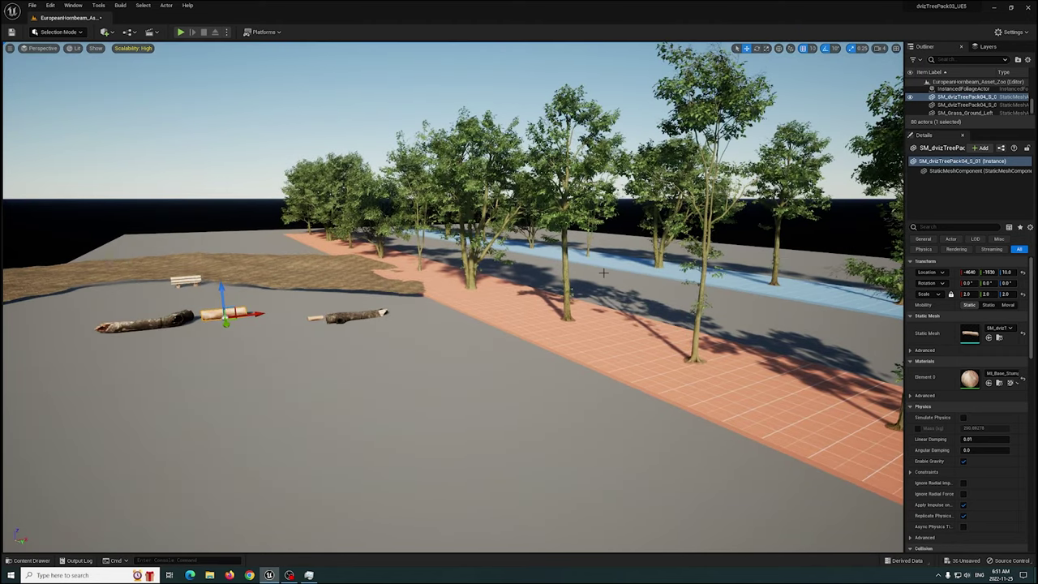
key("s")
mouse_move(604, 273)
right_mouse_down()
mouse_move(596, 253)
mouse_move(610, 272)
right_mouse_up()
key("s")
key("w")
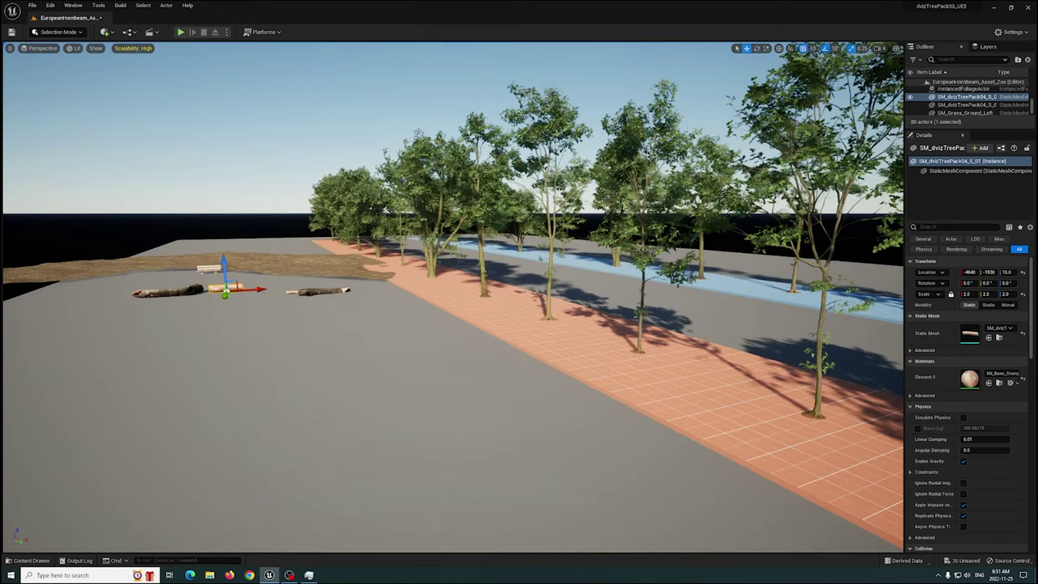
key("s")
key("a")
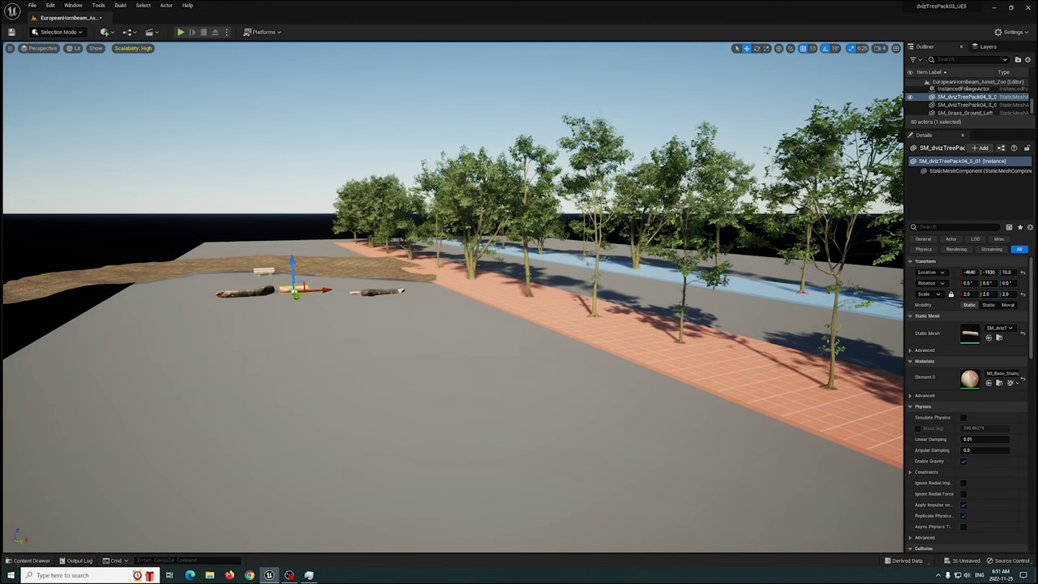
key("s")
mouse_move(610, 273)
right_mouse_down()
mouse_move(597, 262)
mouse_move(599, 284)
mouse_move(592, 276)
right_mouse_up()
key("w")
key("w")
mouse_move(466, 293)
right_mouse_down()
mouse_move(490, 293)
mouse_move(466, 293)
right_mouse_up()
key("s")
key("w")
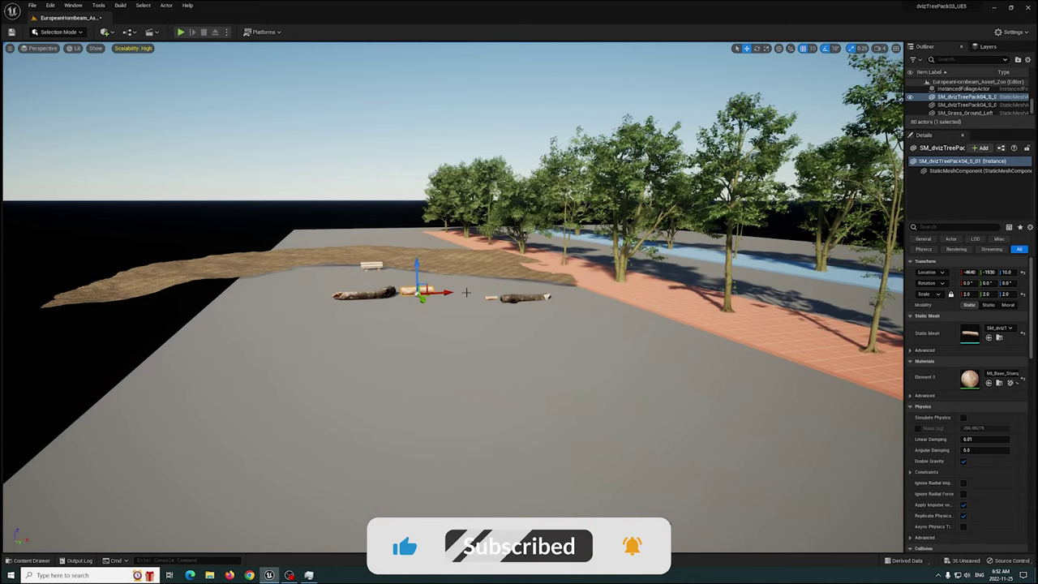